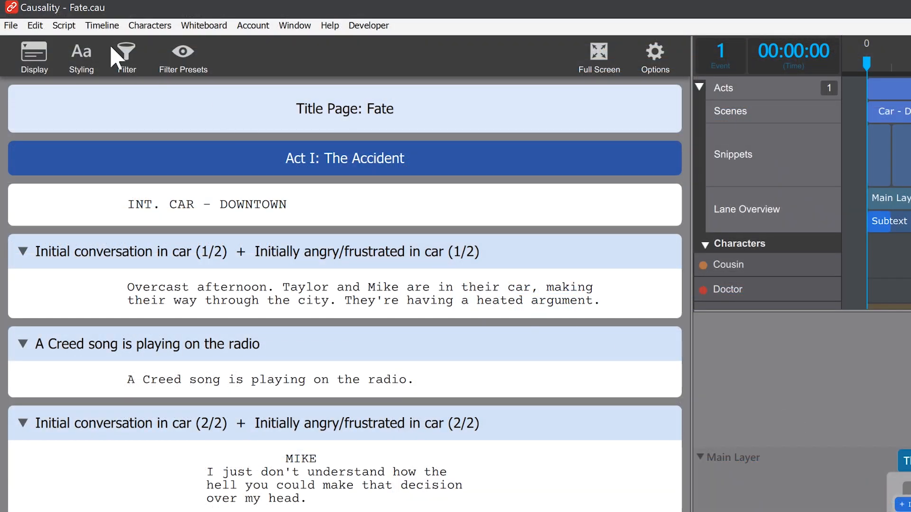
Add Danish to the document languages and download its language pack
{"action": "left_click", "coordinate": [64, 26]}
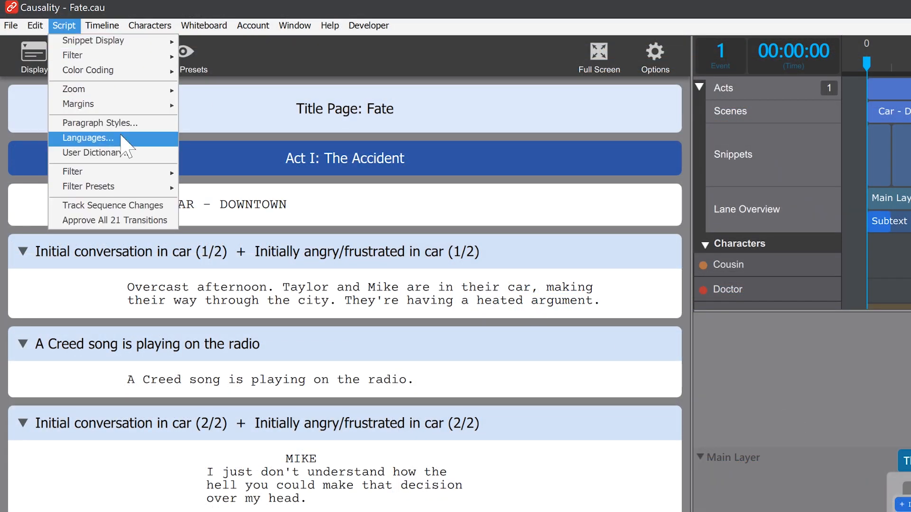
{"action": "left_click", "coordinate": [88, 137]}
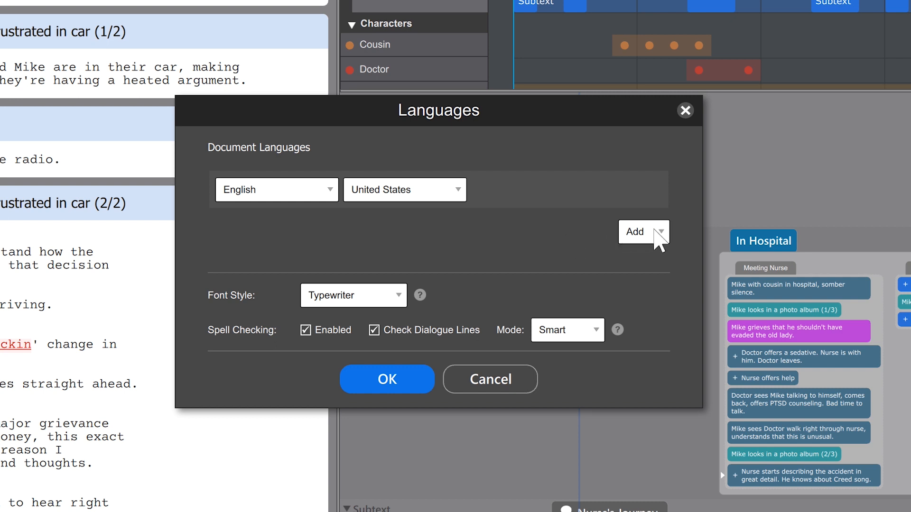
{"action": "left_click", "coordinate": [657, 233]}
{"action": "left_click_drag", "start_coordinate": [711, 277], "coordinate": [715, 295]}
{"action": "left_click", "coordinate": [647, 336]}
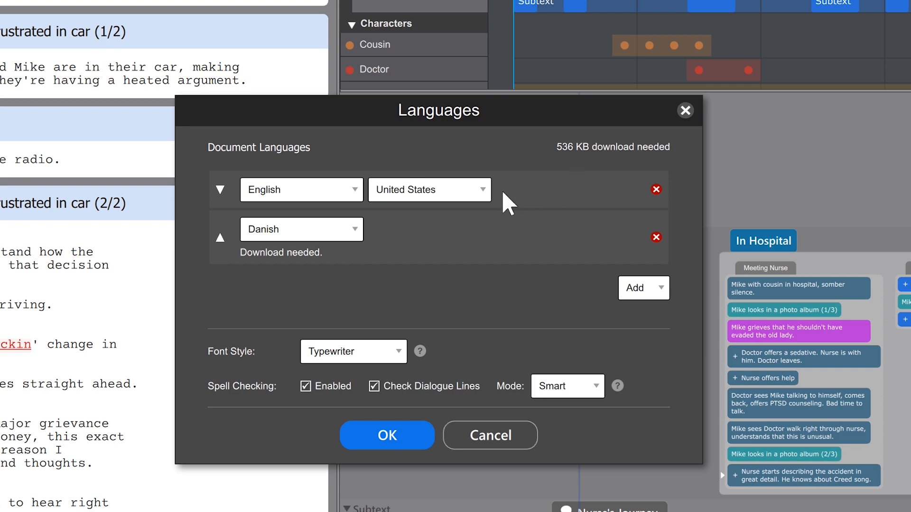
{"action": "left_click", "coordinate": [401, 434]}
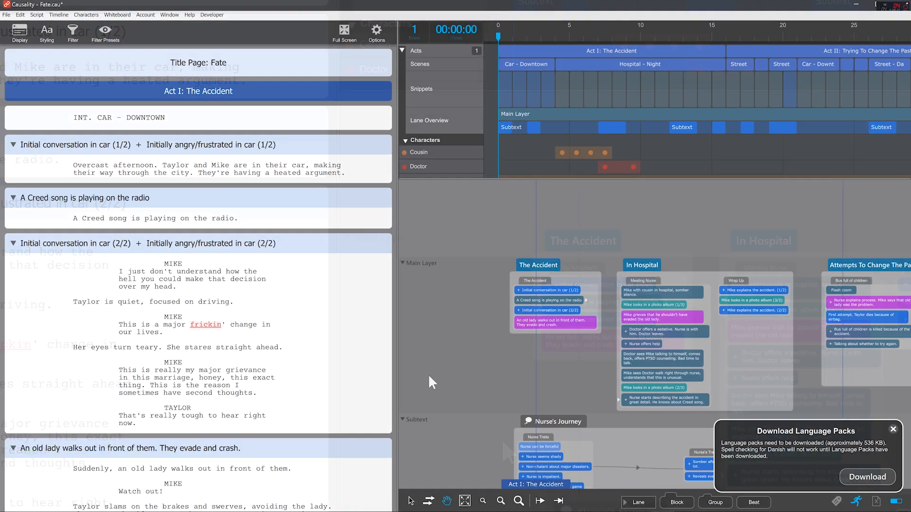
{"action": "left_click", "coordinate": [860, 475]}
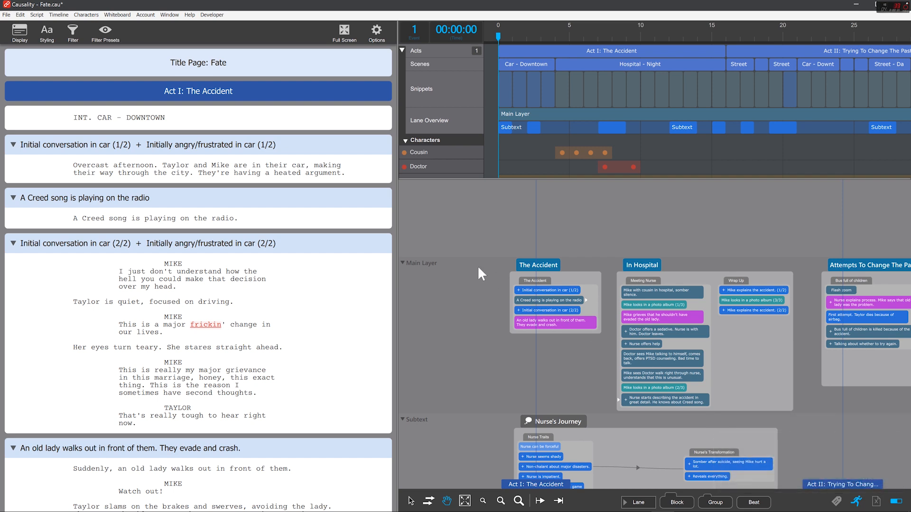
Replace the first dialogue in the car conversation (2/2) with "Jeg kan bare ikke forstå hvordan du kan tage sådan en beslutning hen over hovedet på mig!"
{"action": "key", "text": "space"}
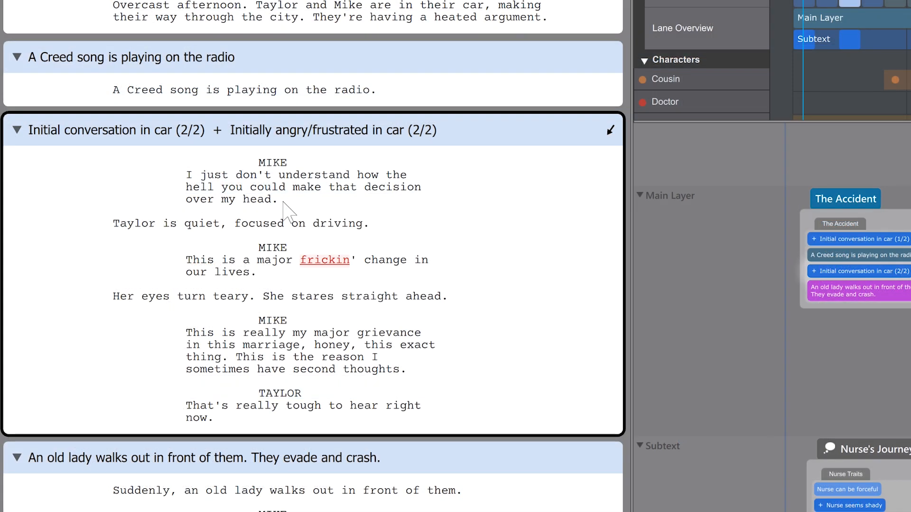
{"action": "left_click_drag", "start_coordinate": [283, 201], "coordinate": [179, 175]}
{"action": "type", "text": "Jeg kan bare ikke forstå hvordan du kan tage sådan en beslutning hen over hovedet på mig!"}
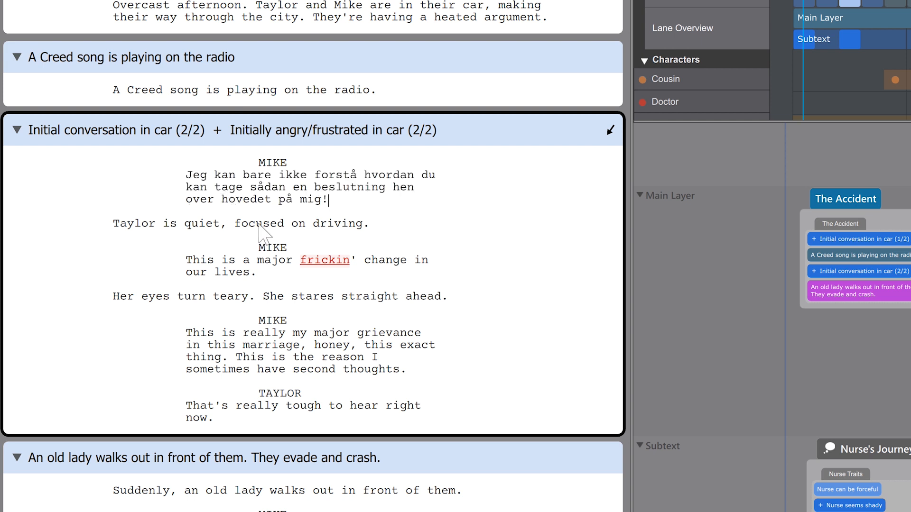
Check which spelling language is assigned to the Danish dialogue and to the English action line below it
{"action": "right_click", "coordinate": [285, 195]}
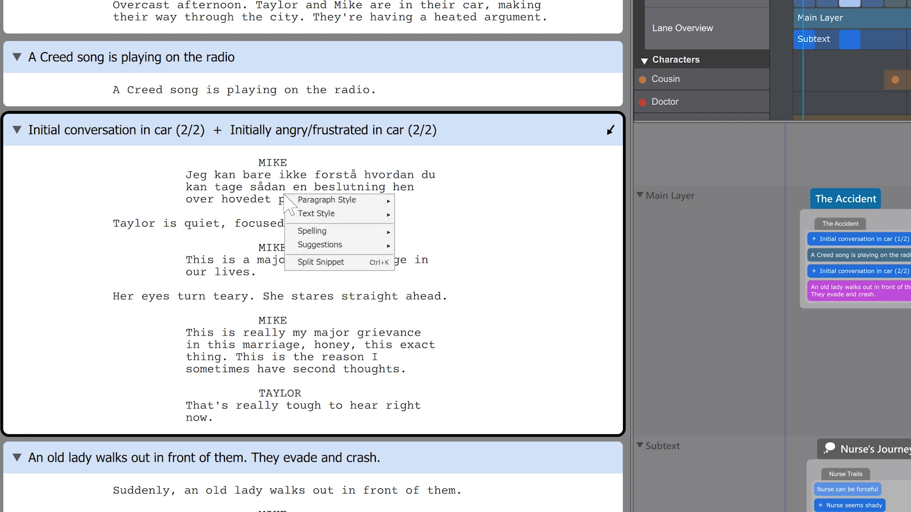
{"action": "mouse_move", "coordinate": [339, 233]}
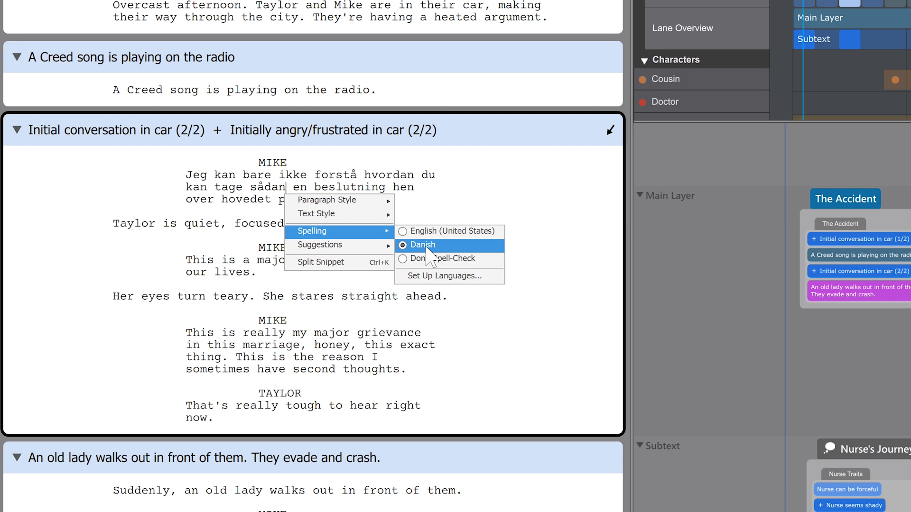
{"action": "left_click", "coordinate": [191, 223]}
{"action": "right_click", "coordinate": [192, 223]}
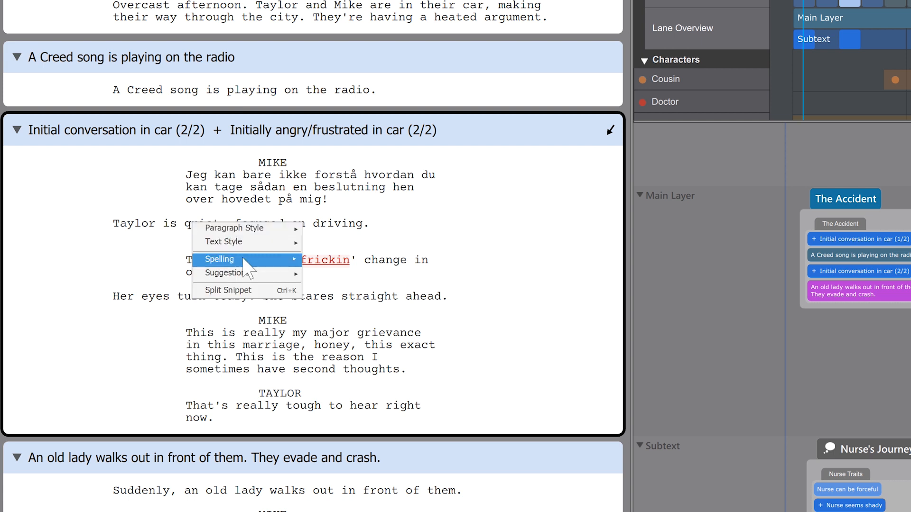
{"action": "mouse_move", "coordinate": [243, 260]}
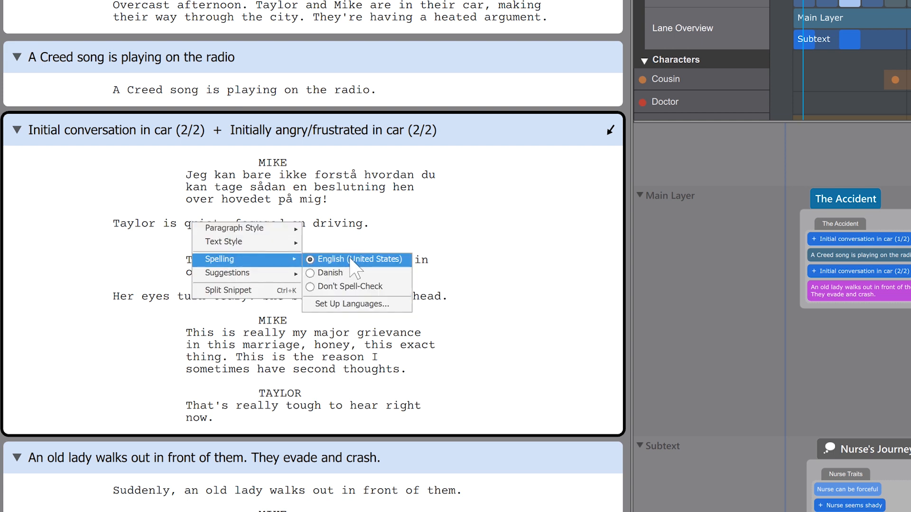
{"action": "left_click", "coordinate": [697, 299]}
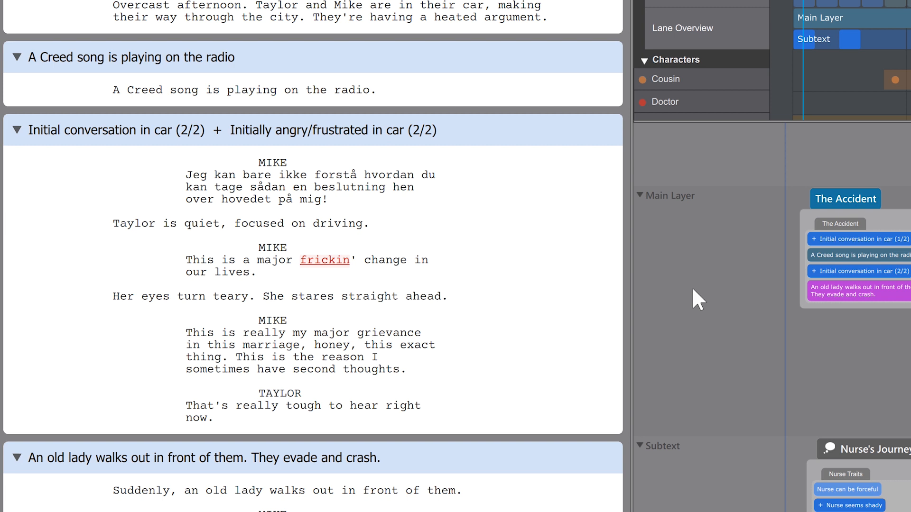
Replace the Danish dialogue's text after "hvordan du" with "engine engine engine engine engine engine."
{"action": "left_click", "coordinate": [343, 205]}
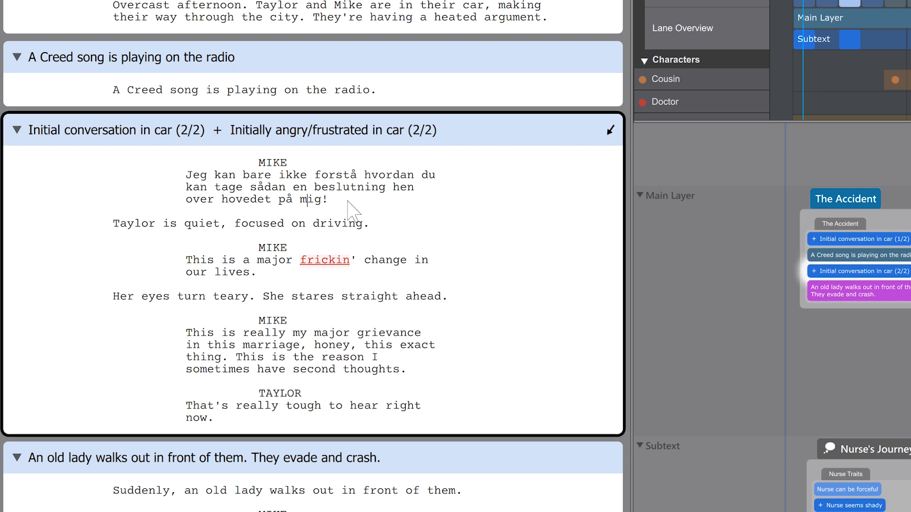
{"action": "left_click_drag", "start_coordinate": [340, 207], "coordinate": [186, 190]}
{"action": "key", "text": "BackSpace"}
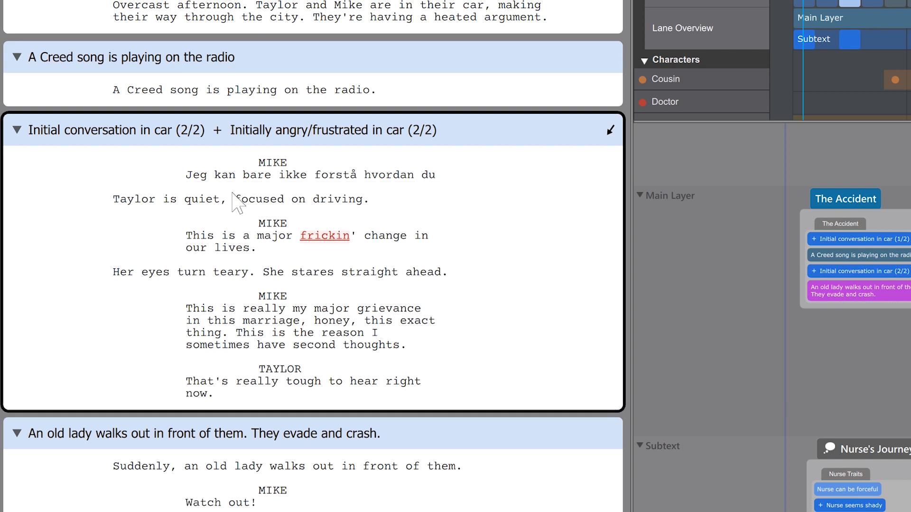
{"action": "type", "text": "engine engine"}
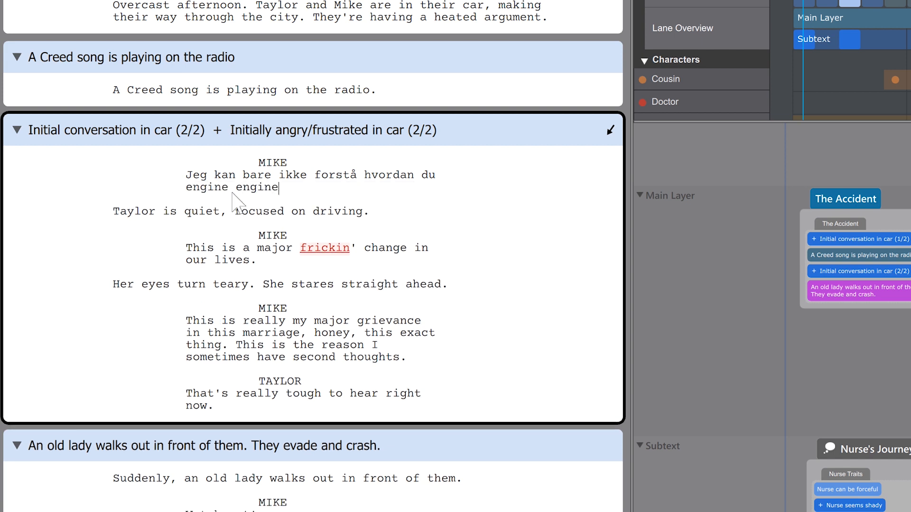
{"action": "type", "text": " engine engine engine"}
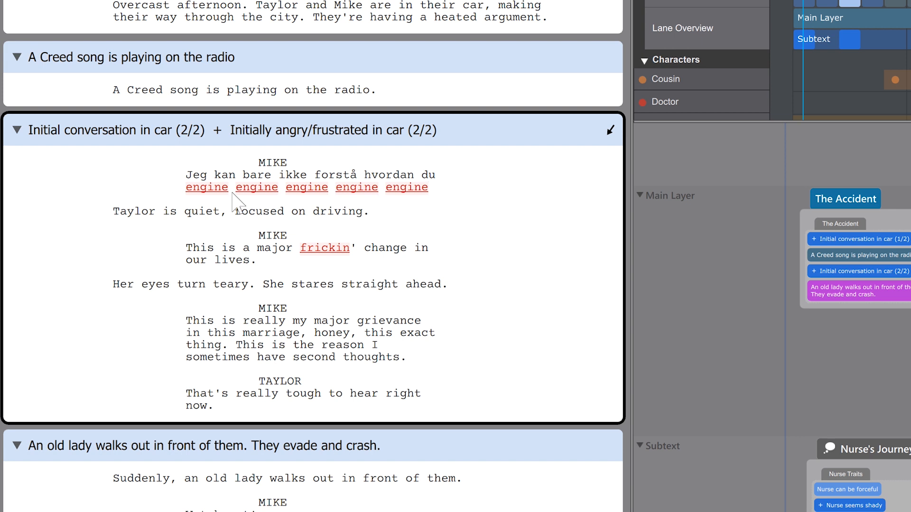
{"action": "type", "text": "engine"}
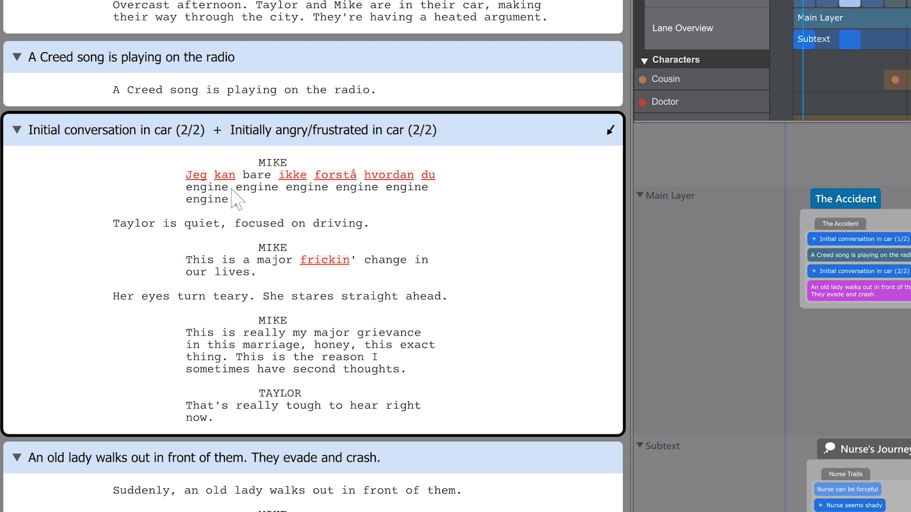
{"action": "type", "text": "."}
Set the spelling language of "Jeg kan bare ikke forstå hvordan du" to Danish
{"action": "left_click_drag", "start_coordinate": [186, 175], "coordinate": [440, 178]}
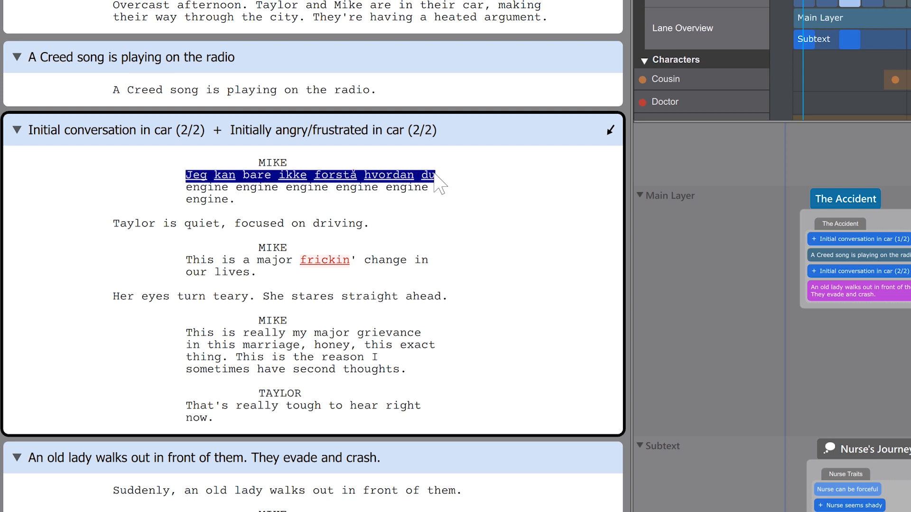
{"action": "right_click", "coordinate": [293, 175]}
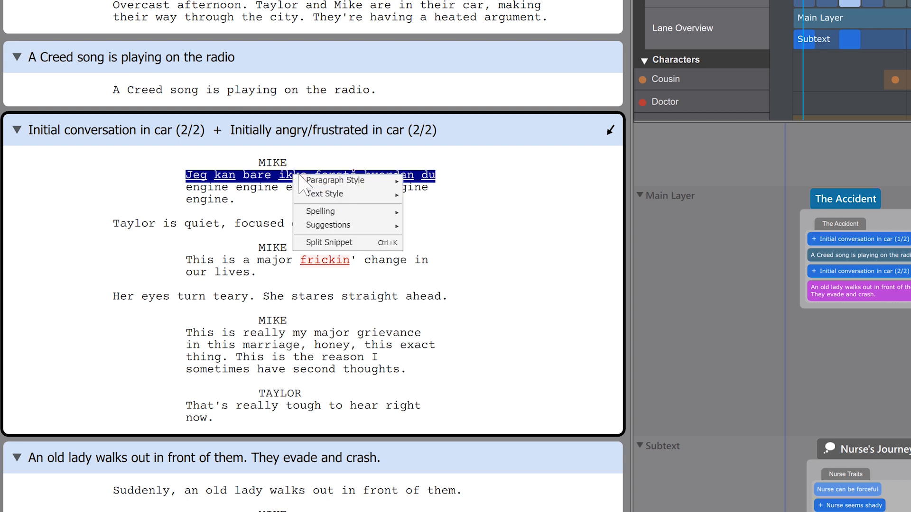
{"action": "mouse_move", "coordinate": [357, 214]}
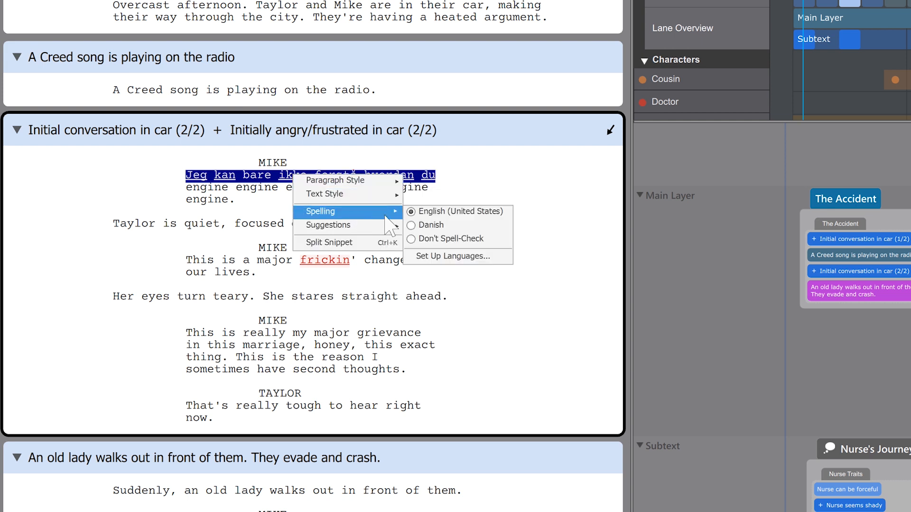
{"action": "left_click", "coordinate": [452, 226]}
{"action": "left_click", "coordinate": [278, 198]}
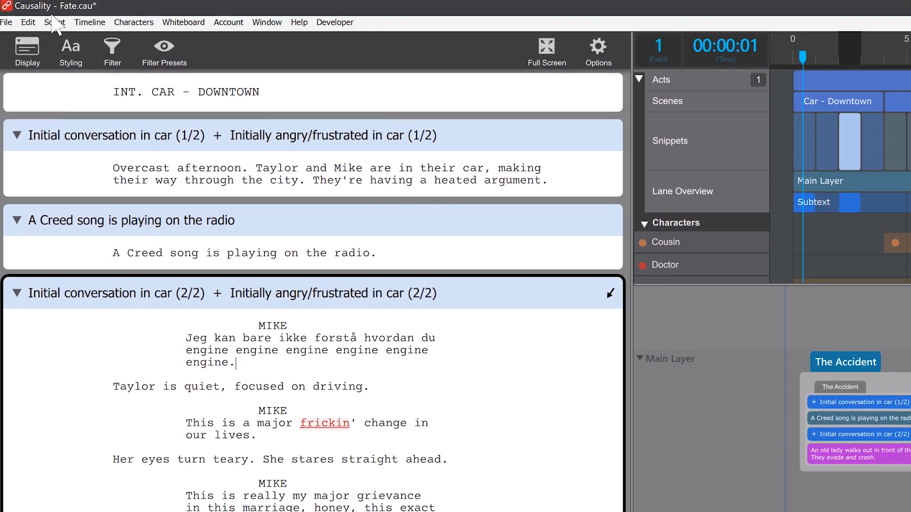
Set the document's spell-checking mode to Relaxed in the language settings
{"action": "left_click", "coordinate": [54, 23]}
{"action": "left_click", "coordinate": [95, 125]}
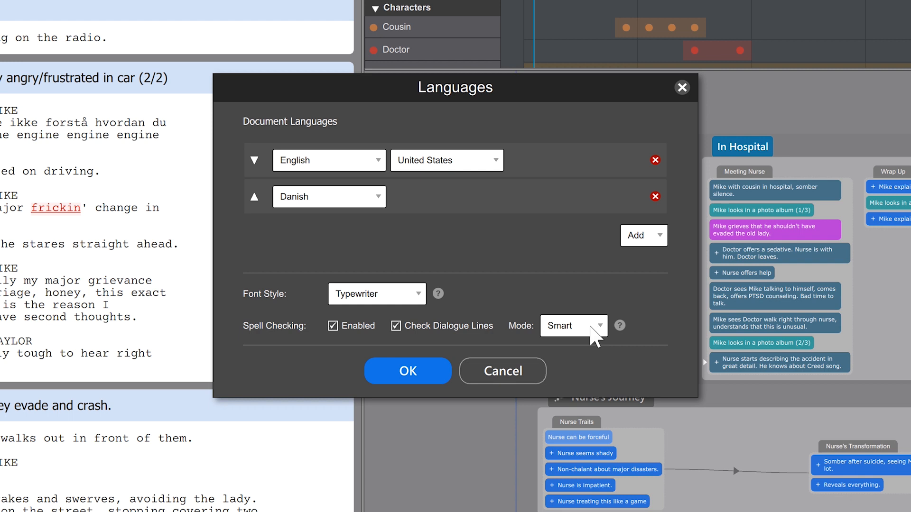
{"action": "left_click", "coordinate": [595, 337]}
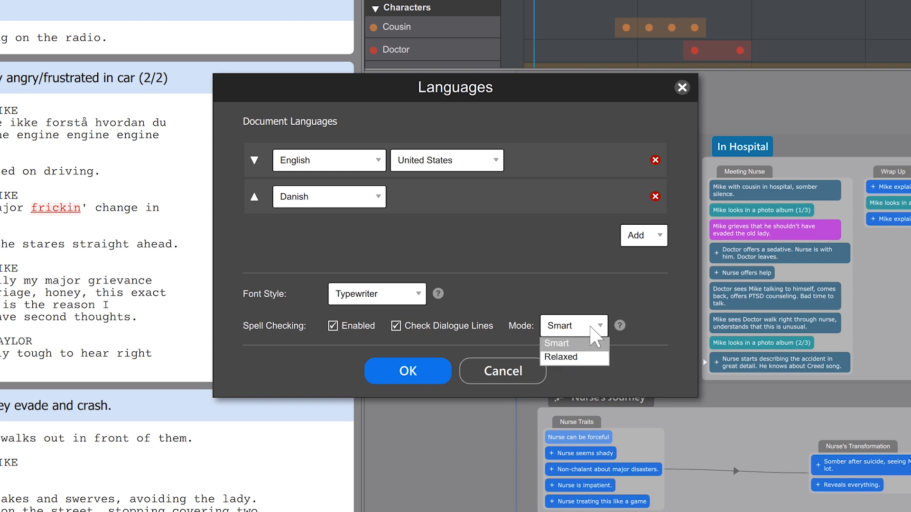
{"action": "left_click", "coordinate": [574, 356]}
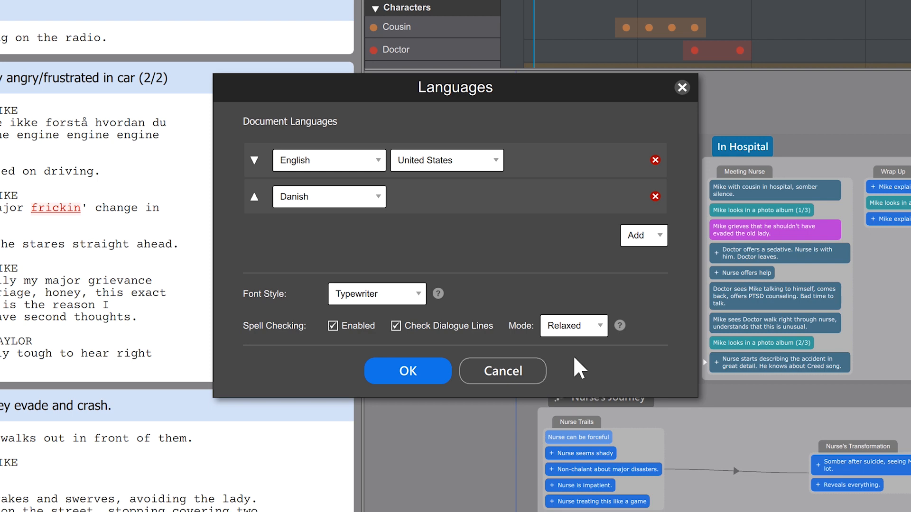
{"action": "left_click", "coordinate": [417, 373]}
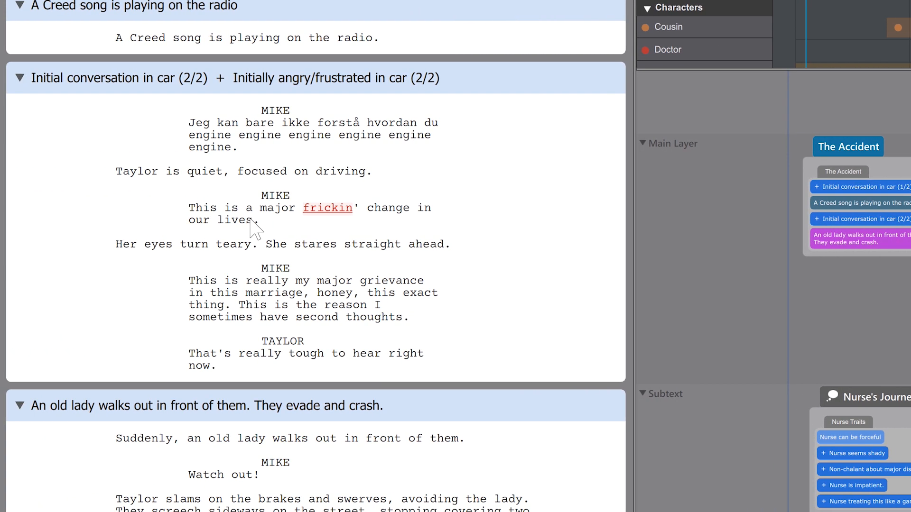
Add "Det her er en helt vild ændring i vores liv!" after "our lives" in the second dialogue, removing the final period
{"action": "left_click", "coordinate": [252, 222]}
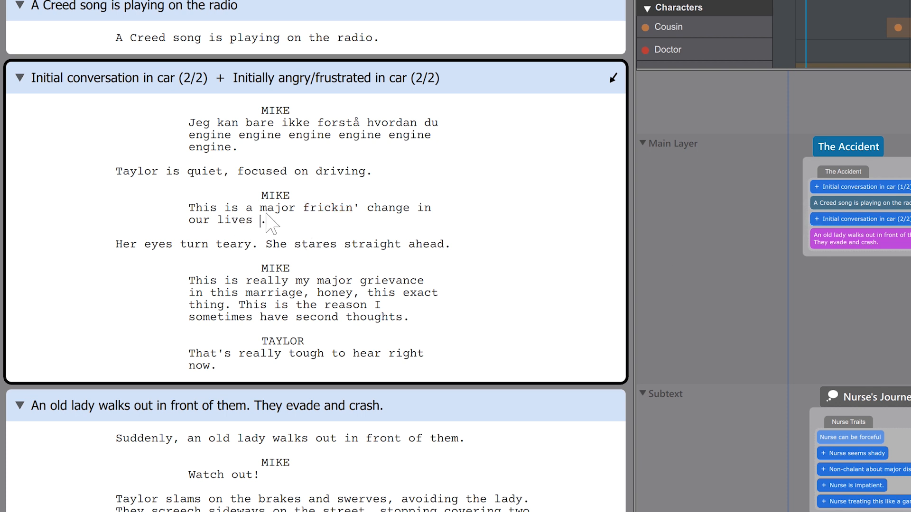
{"action": "type", "text": "Det her er en helt vild ændring i vores liv!"}
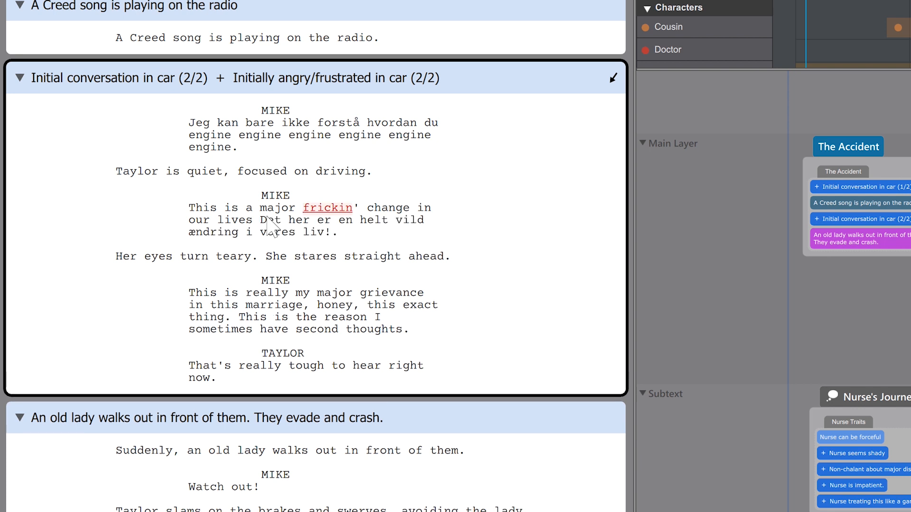
{"action": "key", "text": "Delete"}
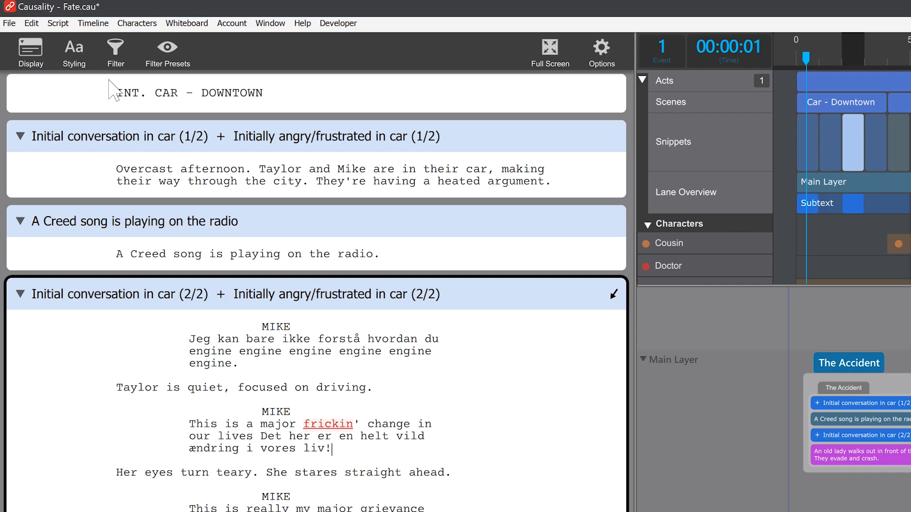
Add Tamil to the document languages
{"action": "left_click", "coordinate": [58, 22]}
{"action": "left_click", "coordinate": [94, 127]}
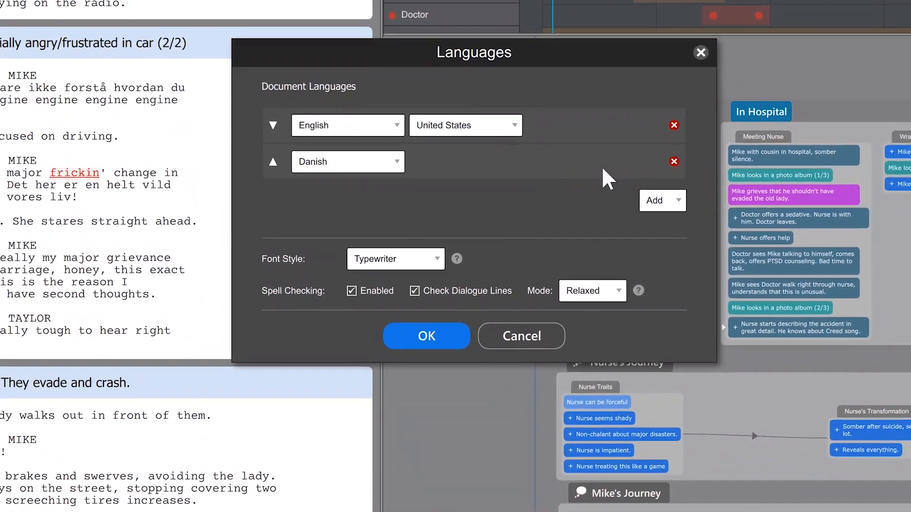
{"action": "left_click", "coordinate": [662, 200]}
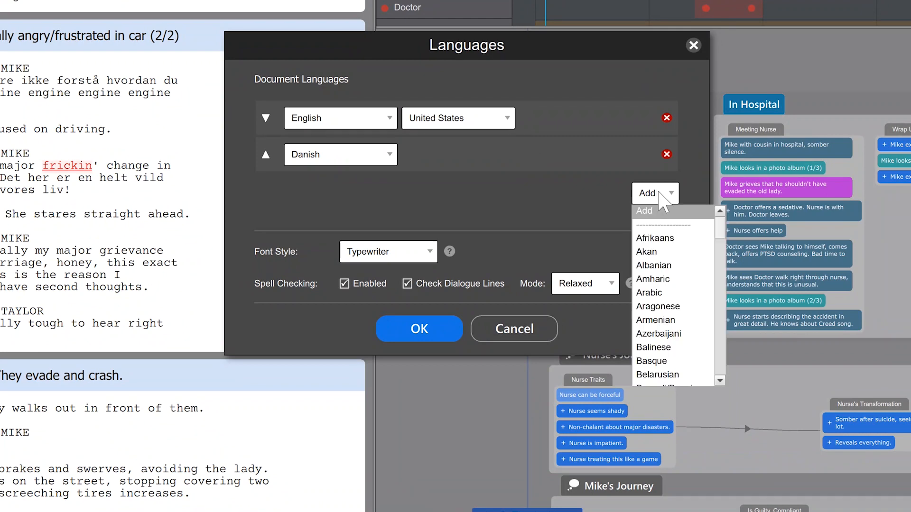
{"action": "left_click_drag", "start_coordinate": [726, 233], "coordinate": [732, 328]}
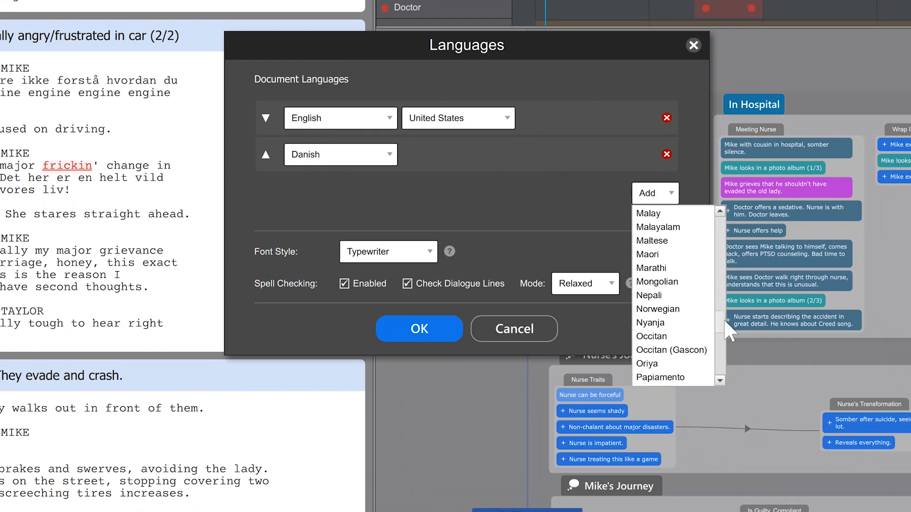
{"action": "scroll", "coordinate": [669, 351], "scroll_direction": "down", "scroll_amount": 8}
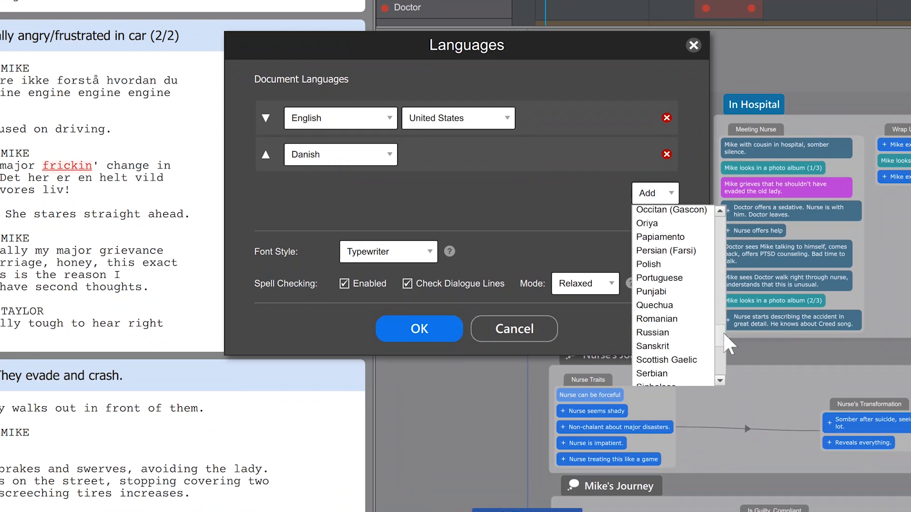
{"action": "left_click", "coordinate": [659, 319]}
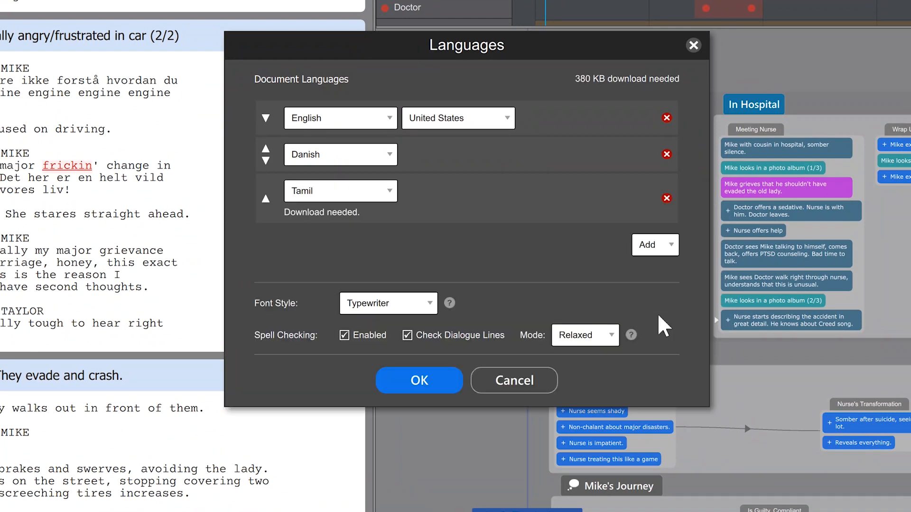
Add Thai to the document languages below Tamil
{"action": "left_click", "coordinate": [670, 247]}
{"action": "left_click_drag", "start_coordinate": [721, 277], "coordinate": [723, 363]}
{"action": "left_click_drag", "start_coordinate": [721, 379], "coordinate": [722, 411]}
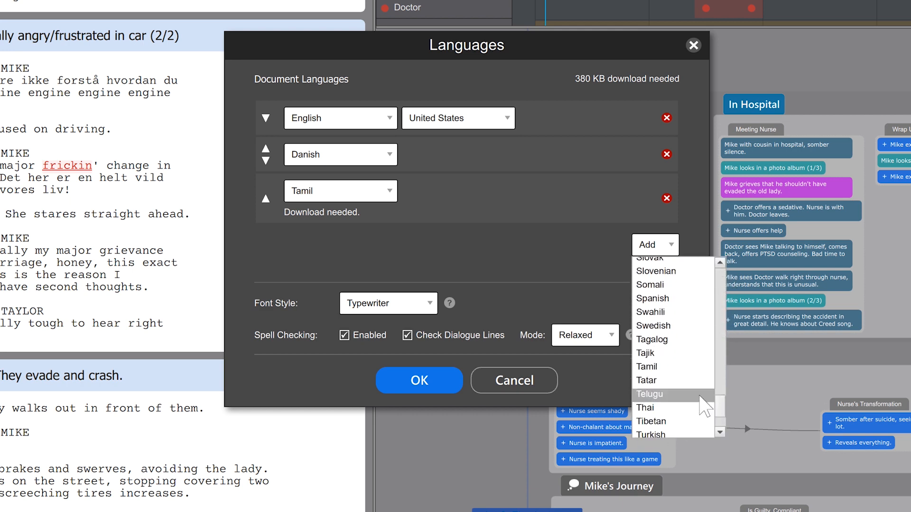
{"action": "left_click", "coordinate": [674, 408]}
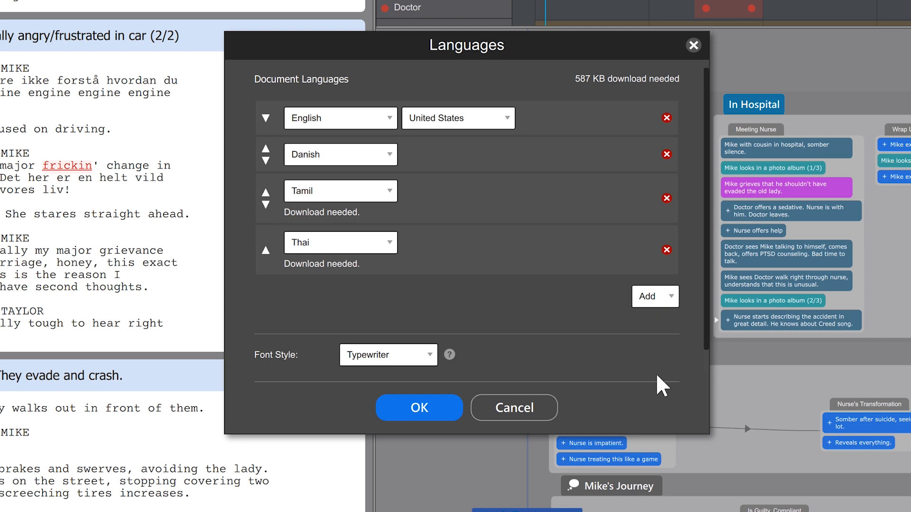
Keep the Typewriter font style, apply the document language settings, and download the Tamil and Thai language packs
{"action": "scroll", "coordinate": [652, 369], "scroll_direction": "down", "scroll_amount": 1}
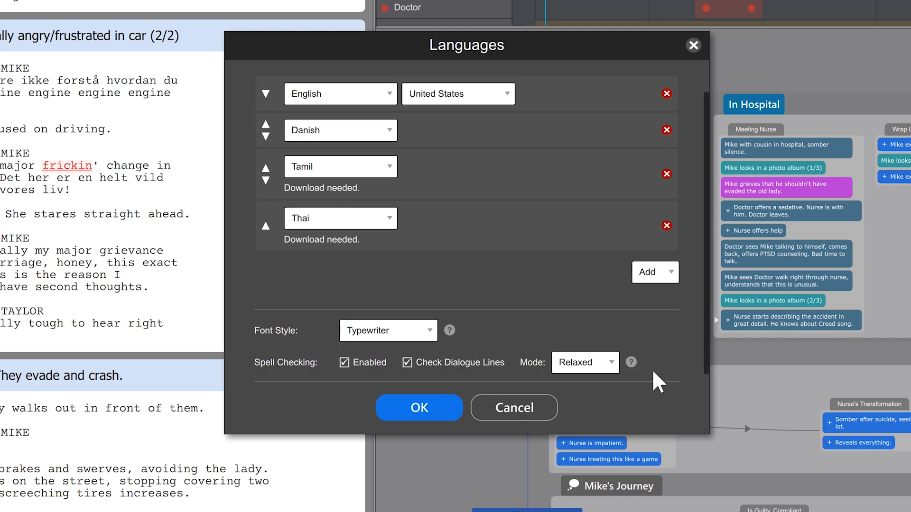
{"action": "left_click", "coordinate": [428, 331]}
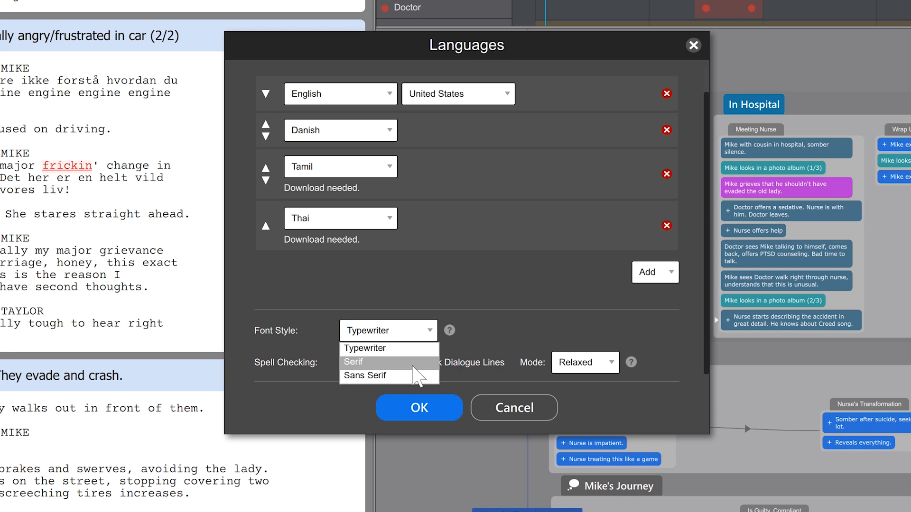
{"action": "left_click", "coordinate": [320, 403]}
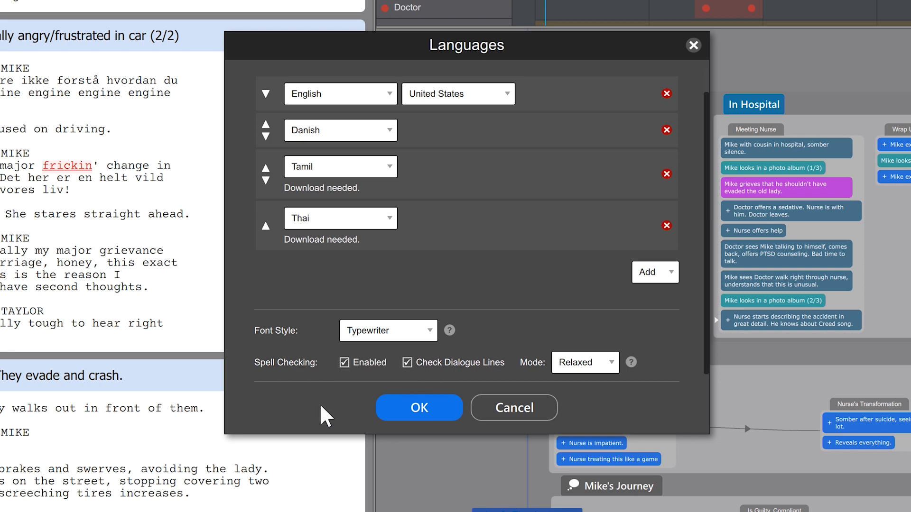
{"action": "left_click", "coordinate": [419, 407]}
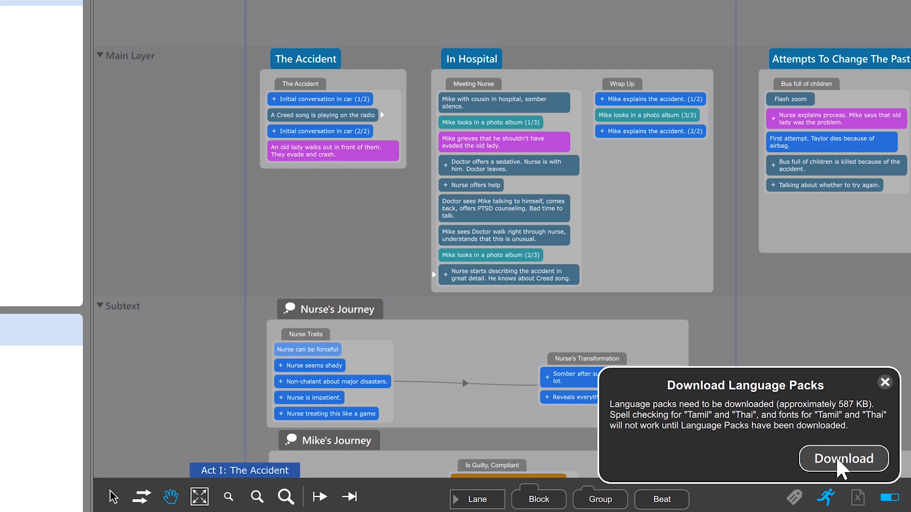
{"action": "left_click", "coordinate": [840, 460]}
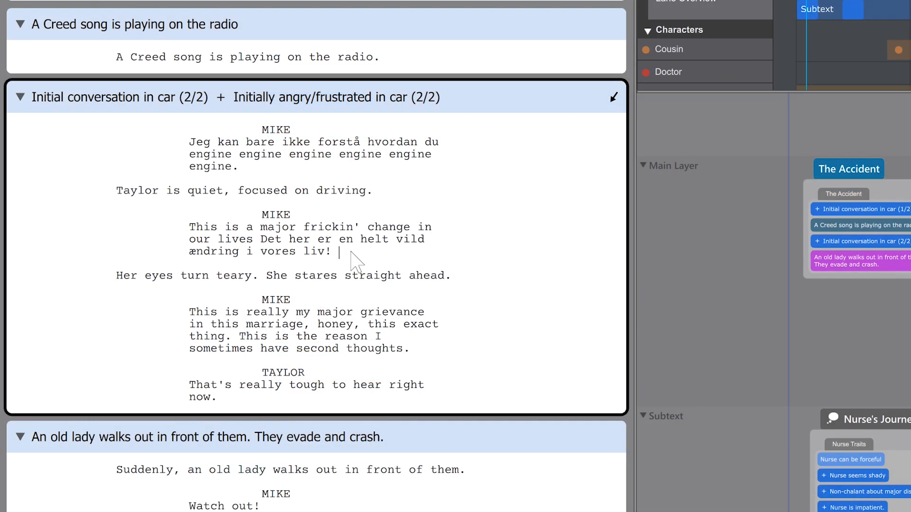
Add "தெரிந்துகொள்ள, நீங்கள் என்ன." after "vores liv!" and "ชาวยุโรปพบเกาะนี้ค รั้งแรกเมื่อประมาณ." after "second thoughts." in the dialogue
{"action": "left_click", "coordinate": [350, 251]}
{"action": "type", "text": "தெரிந்துகொள்ள, நீங்கள் என்ன."}
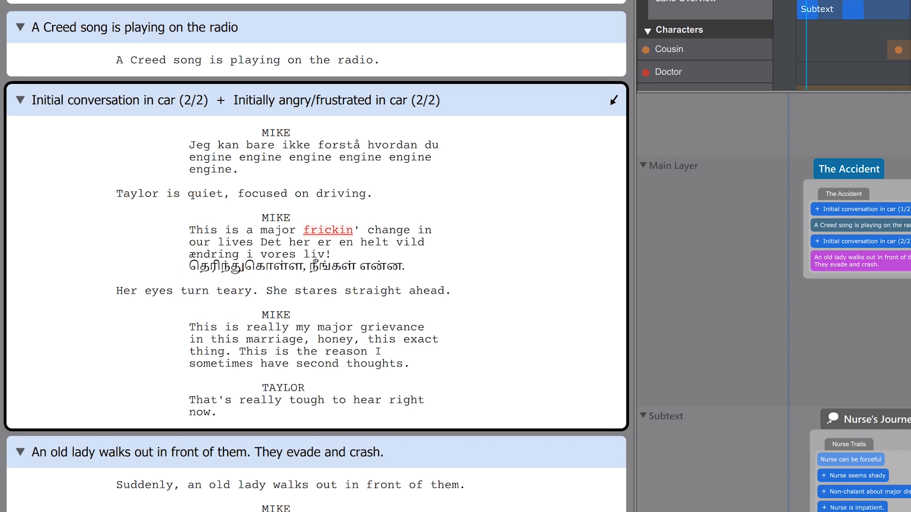
{"action": "left_click", "coordinate": [418, 366]}
{"action": "type", "text": "ชาวยุโรปพบเกาะนี้ครั้งแรกเมื่อประมาณ."}
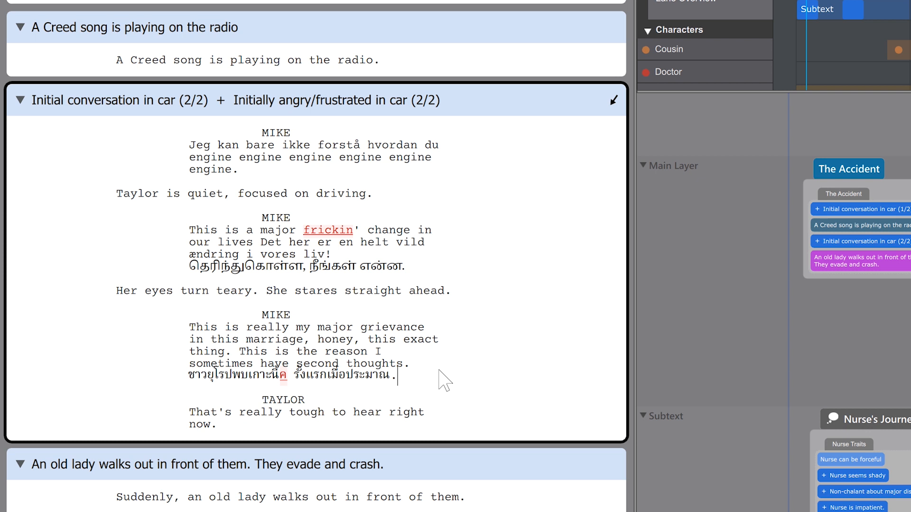
Misspell the first Tamil word in the dialogue by deleting its vowel sign so it reads "தெரிந்துகள்ள"
{"action": "left_click", "coordinate": [275, 266]}
{"action": "key", "text": "BackSpace"}
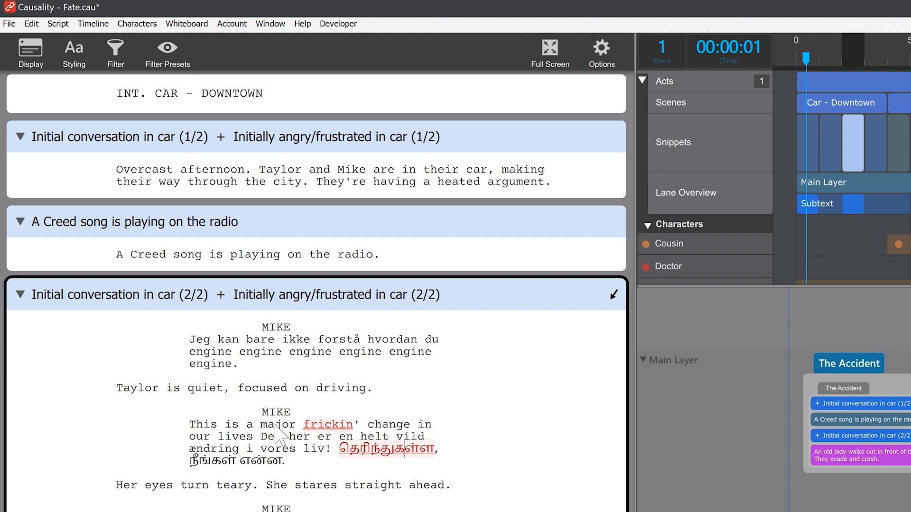
Look through the fonts available for the Dialogue paragraph style and close the style settings with the font left on (Auto)
{"action": "left_click", "coordinate": [58, 23]}
{"action": "left_click", "coordinate": [100, 113]}
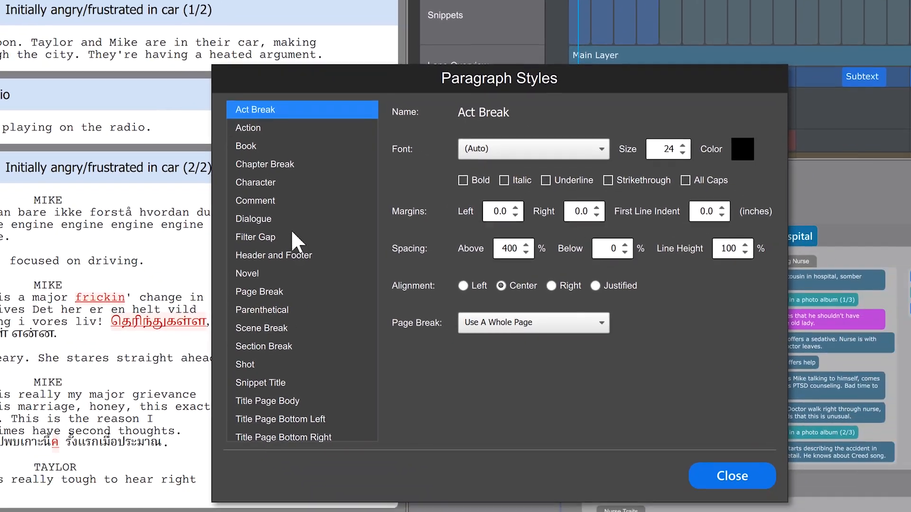
{"action": "left_click", "coordinate": [497, 347]}
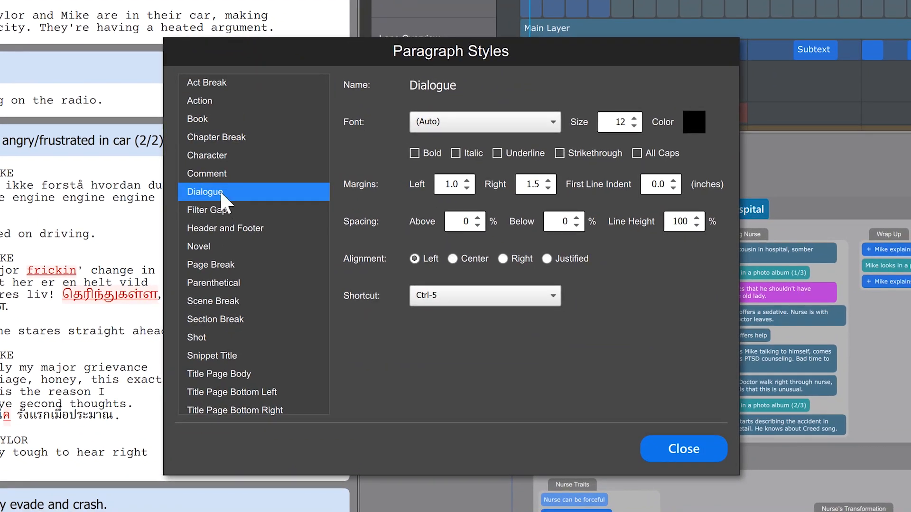
{"action": "left_click", "coordinate": [527, 122]}
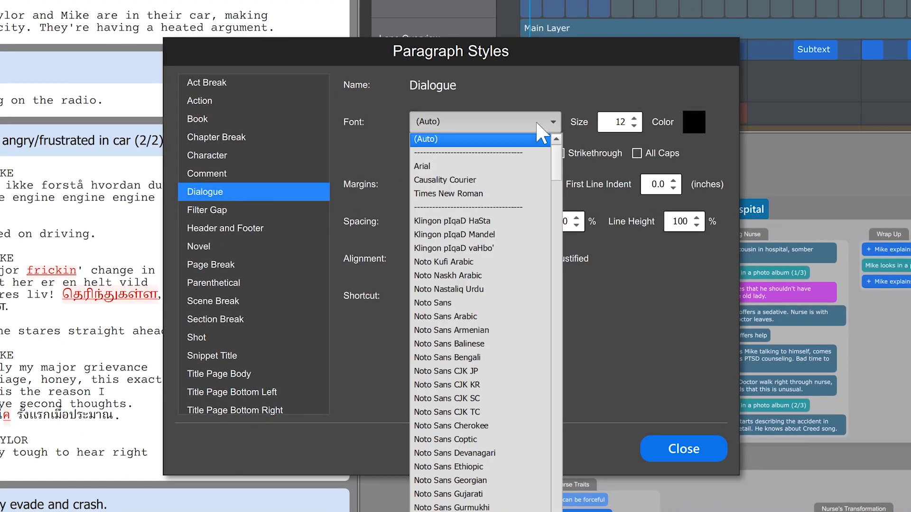
{"action": "left_click_drag", "start_coordinate": [553, 148], "coordinate": [555, 244]}
{"action": "scroll", "coordinate": [442, 266], "scroll_direction": "down", "scroll_amount": 9}
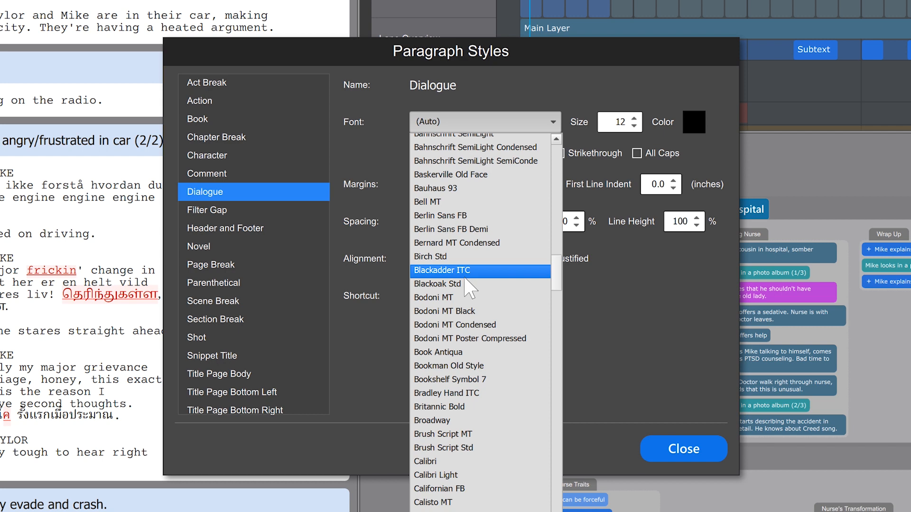
{"action": "left_click", "coordinate": [677, 451]}
{"action": "left_click", "coordinate": [678, 453]}
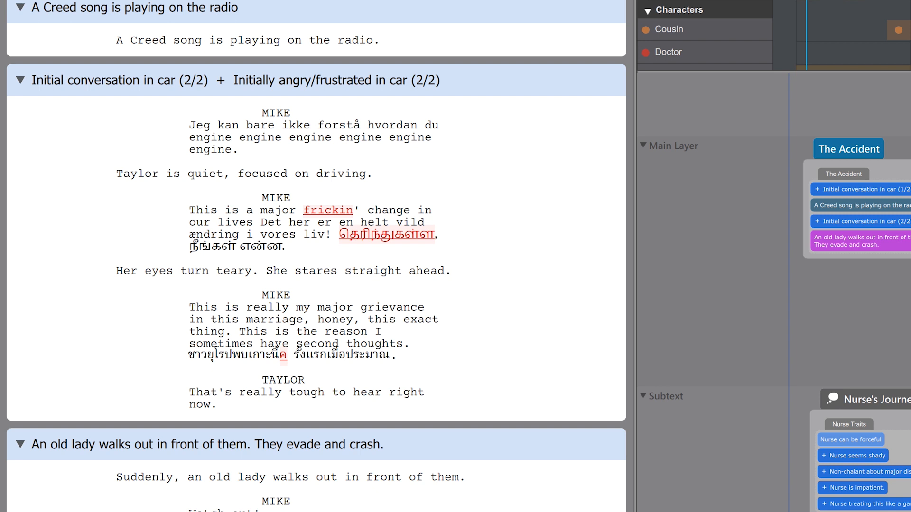
Add the flagged word "frickin" in the dialogue to the user dictionary and open the dictionary's word list
{"action": "right_click", "coordinate": [324, 209]}
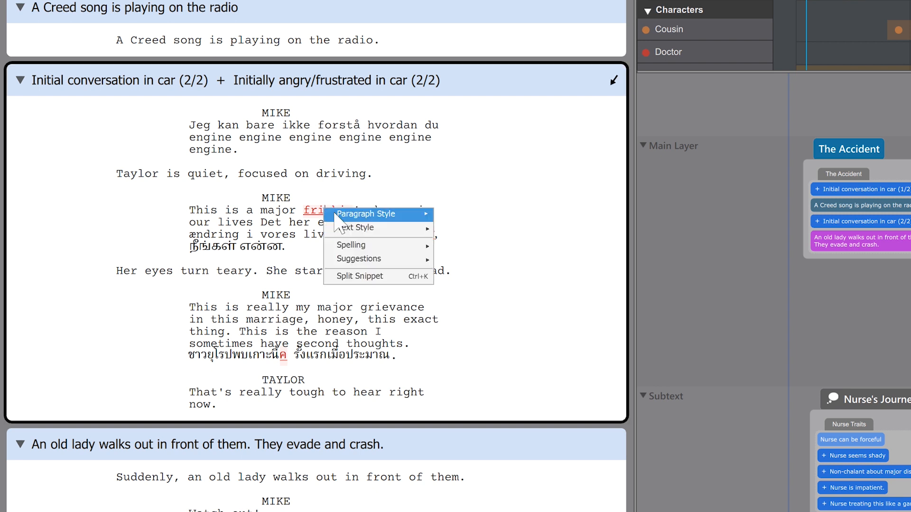
{"action": "mouse_move", "coordinate": [359, 263]}
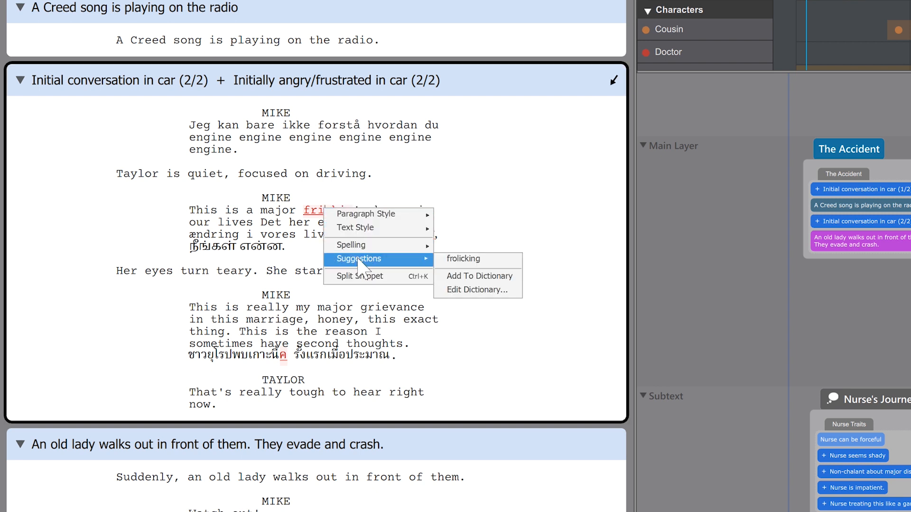
{"action": "left_click", "coordinate": [479, 276]}
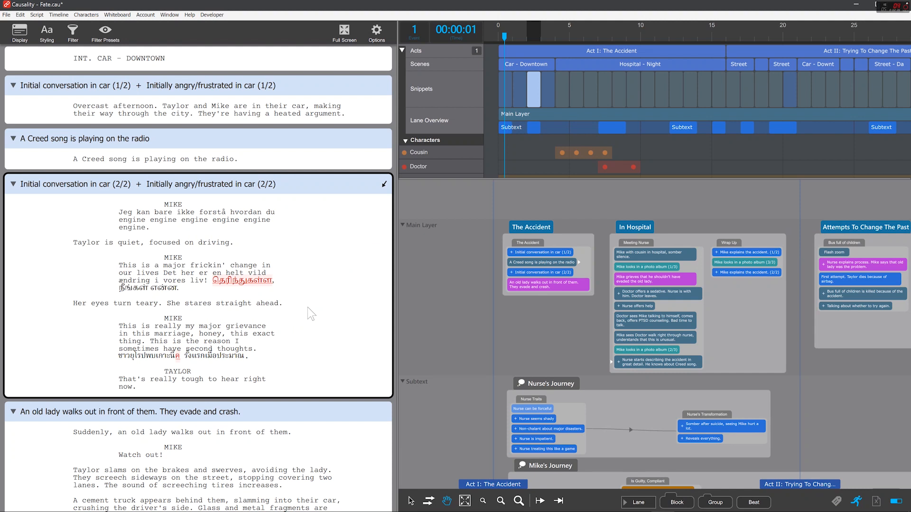
{"action": "left_click", "coordinate": [37, 15]}
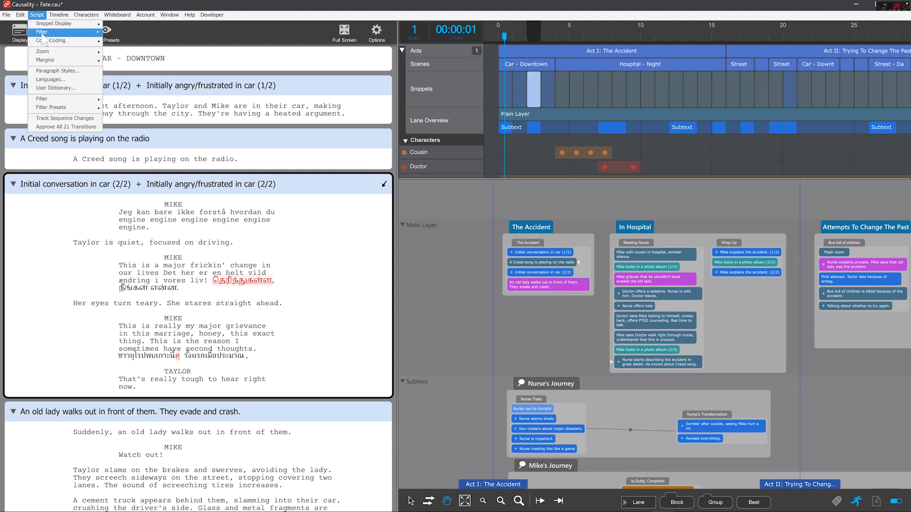
{"action": "left_click", "coordinate": [71, 94]}
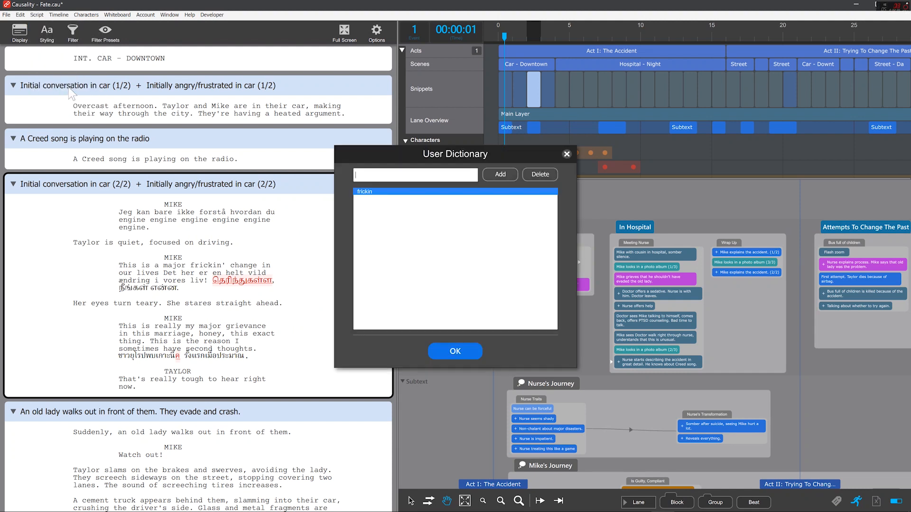